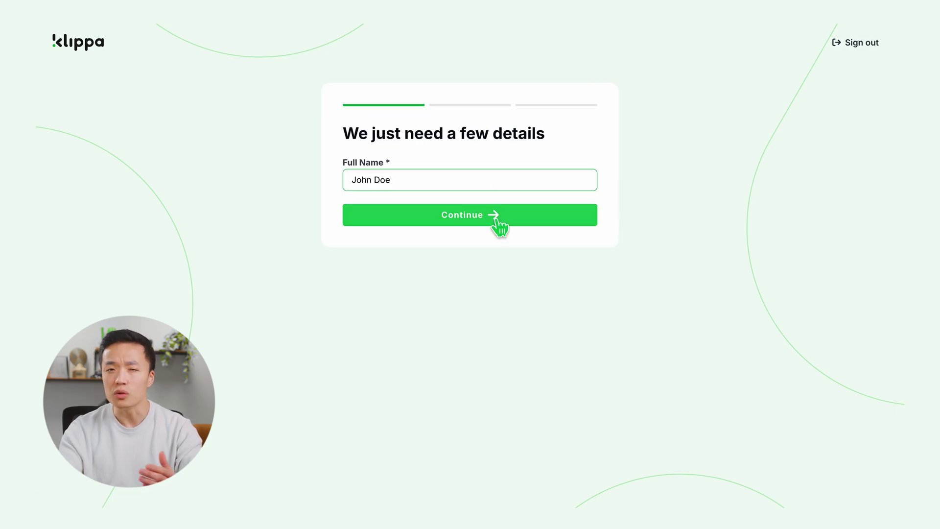
- Submit the personal details, choose 500K+ documents per year, and reach the first project step
left_click(509, 218)
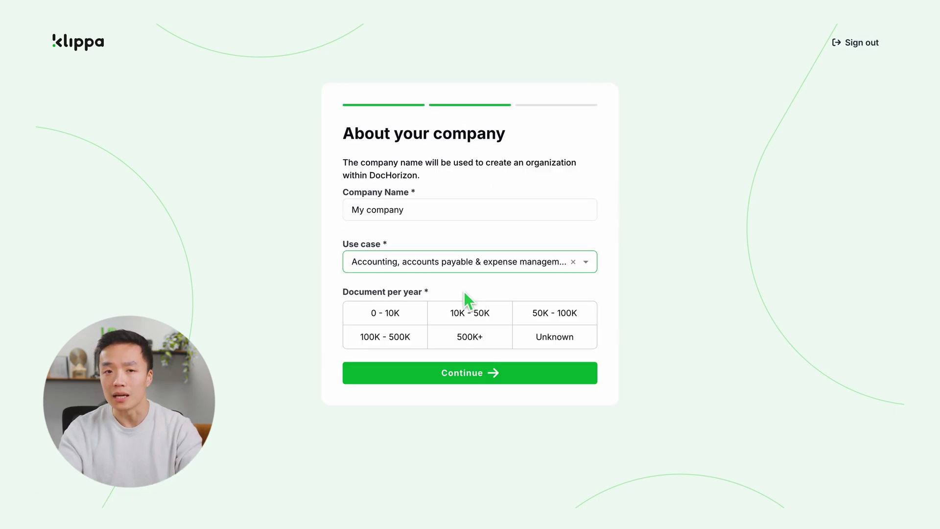
left_click(464, 343)
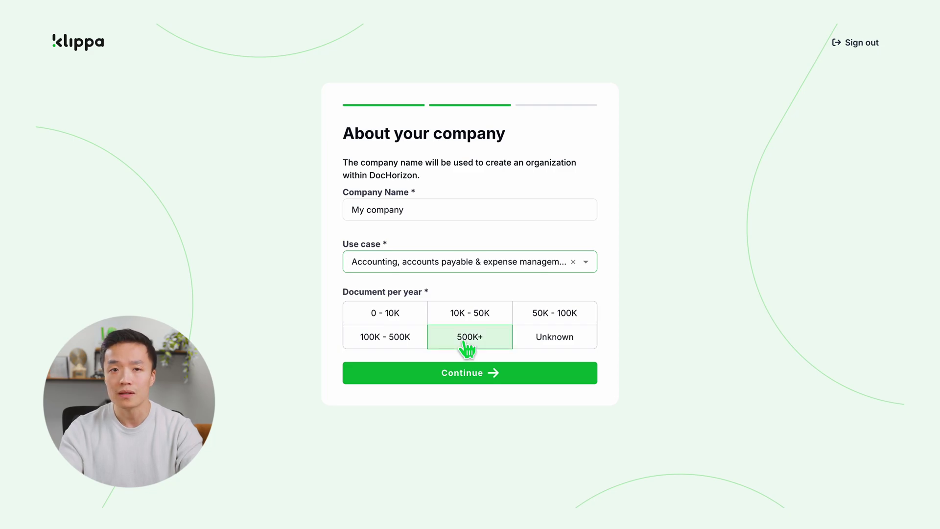
left_click(467, 377)
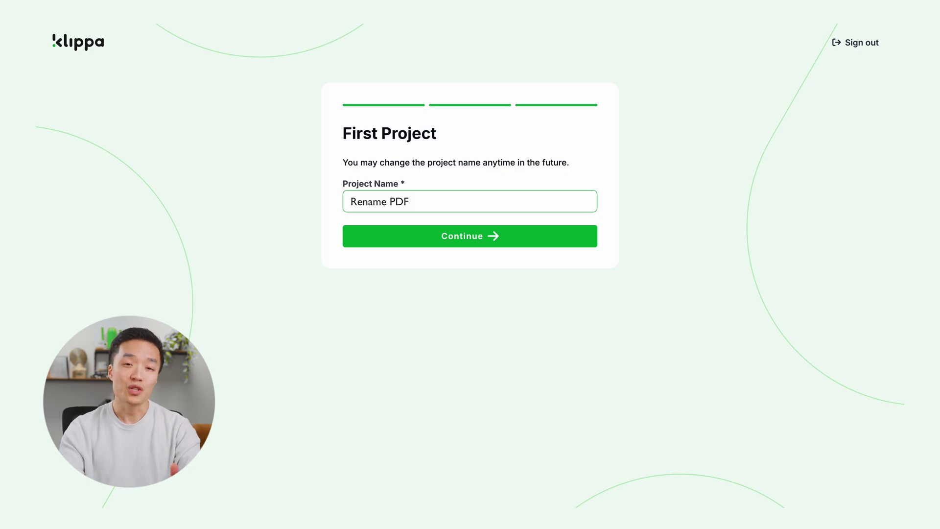
- Submit the Rename PDF first project and go to the project settings' services list
left_click(474, 248)
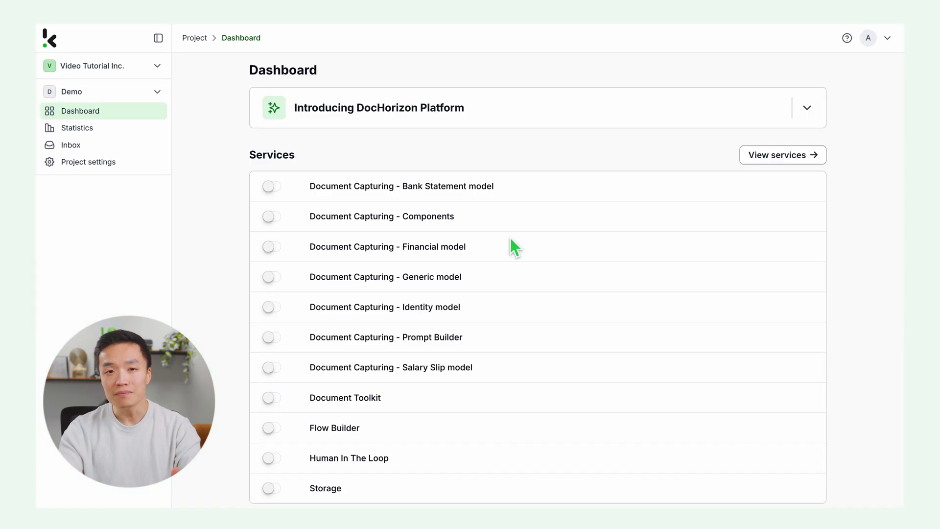
left_click(110, 165)
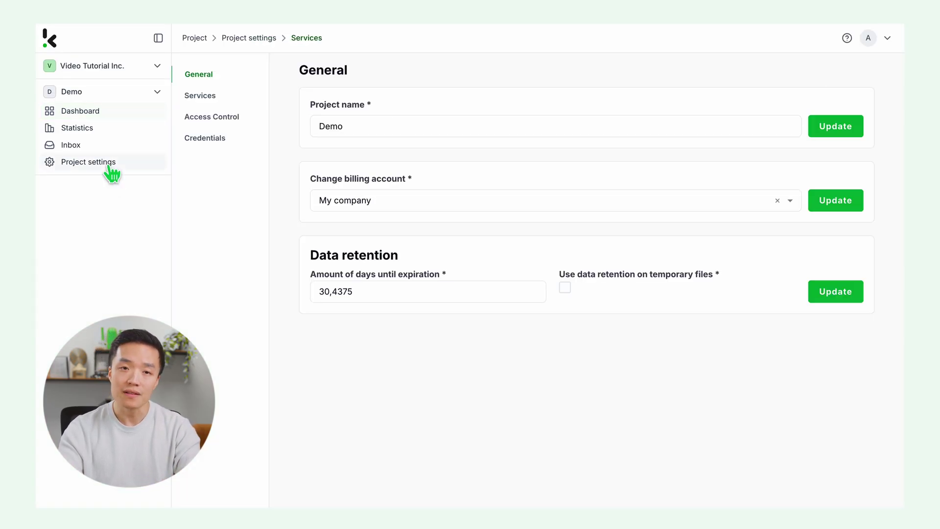
left_click(200, 96)
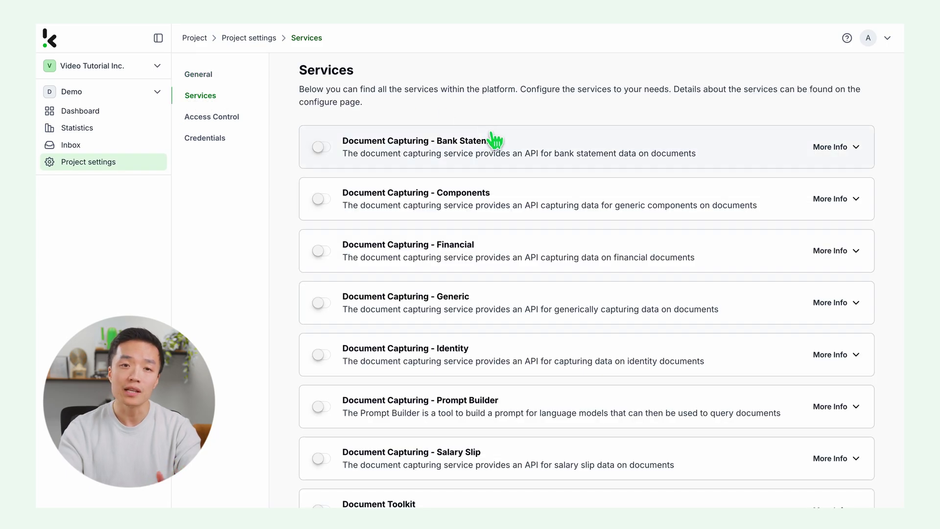
- Switch on the Document Capturing - Financial and Flow Builder services
scroll(491, 159, "down", 3)
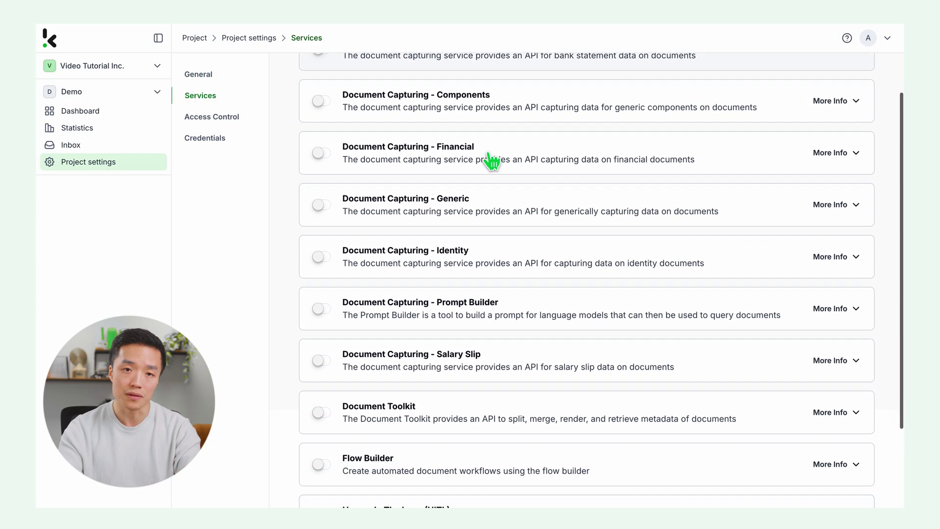
scroll(491, 159, "down", 2)
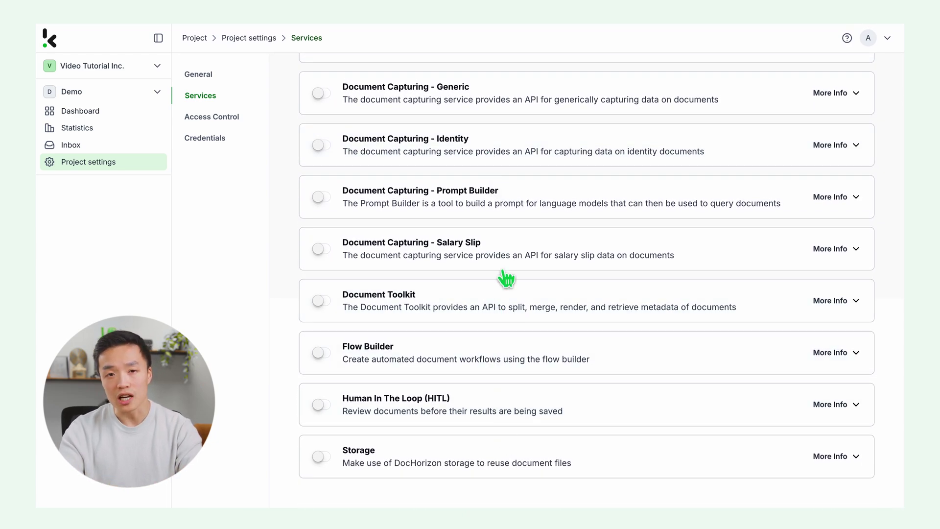
scroll(505, 274, "up", 2)
scroll(505, 274, "up", 2)
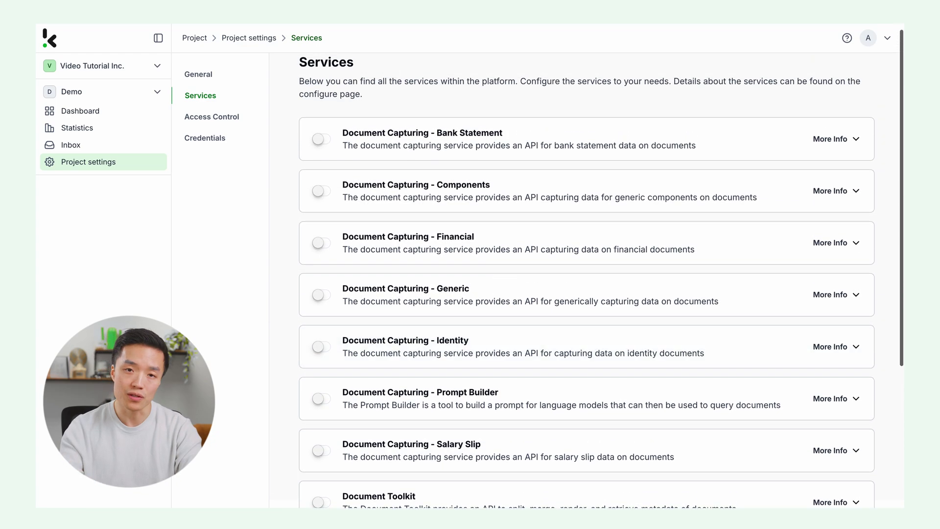
left_click(320, 243)
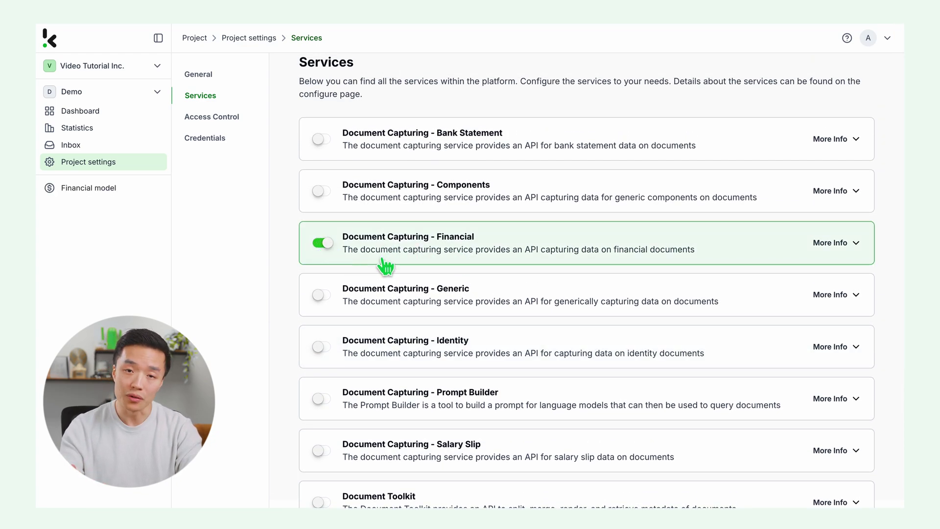
scroll(413, 359, "down", 3)
scroll(413, 359, "down", 2)
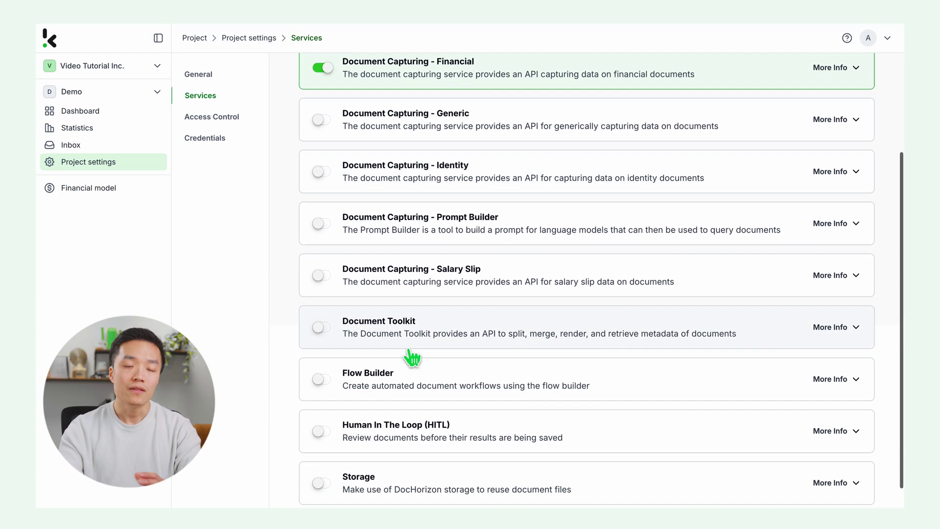
left_click(322, 352)
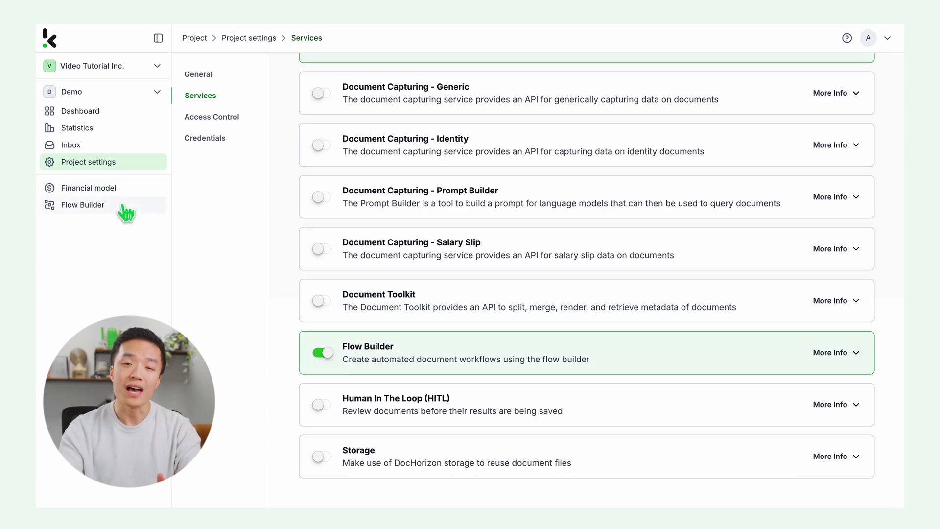
- Create a Financial model preset named 'Rename PDF' and save its component settings
left_click(126, 192)
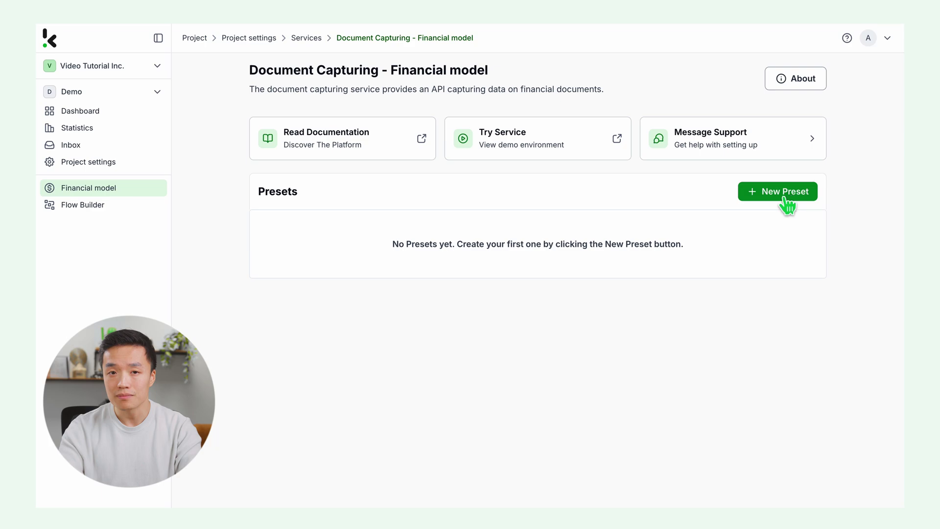
left_click(784, 203)
type("Rename PDF")
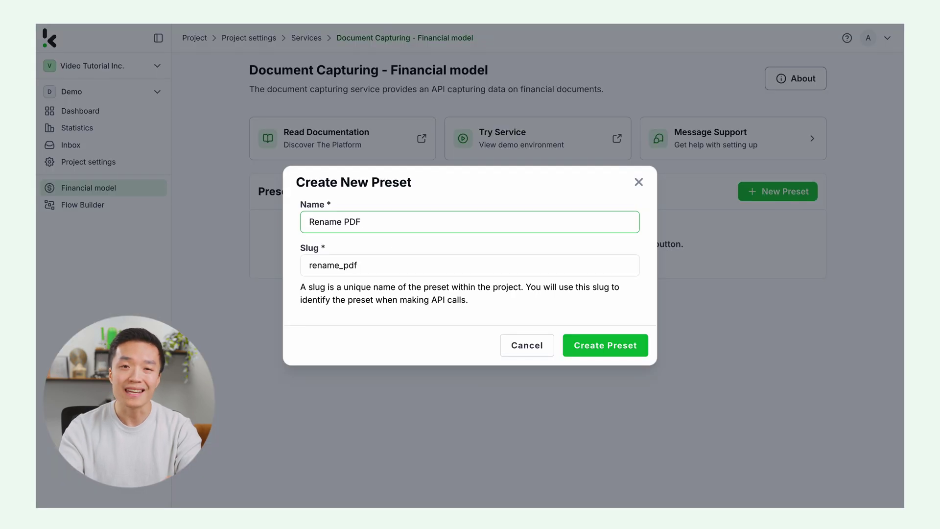
left_click(628, 351)
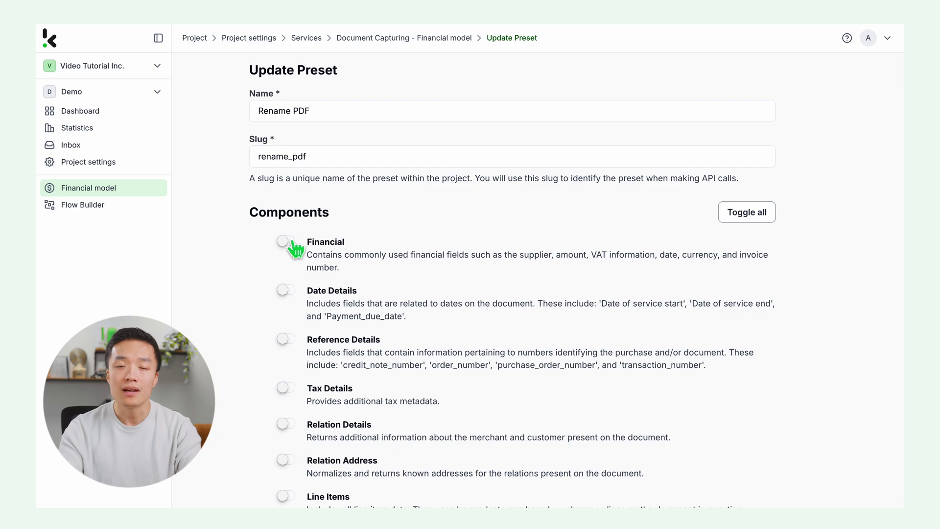
scroll(479, 306, "down", 10)
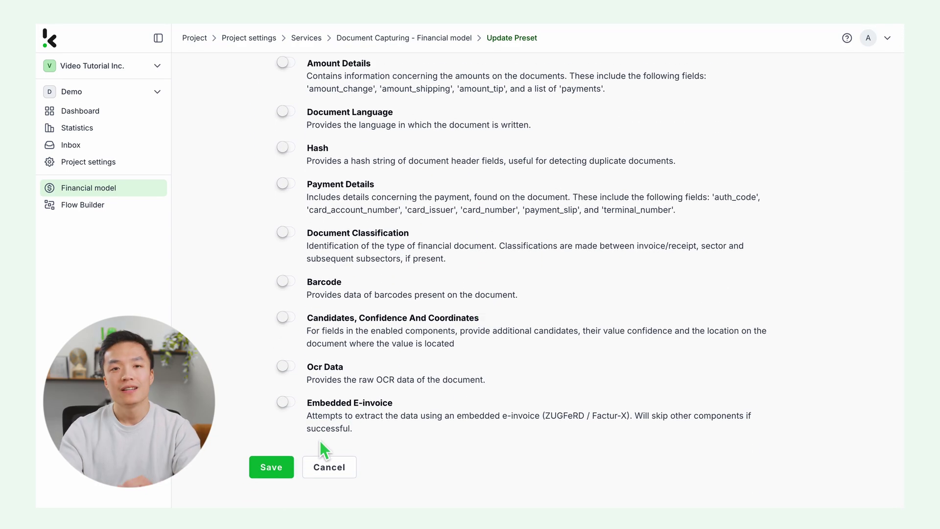
left_click(276, 468)
- Start a new flow from scratch in Flow Builder
left_click(102, 207)
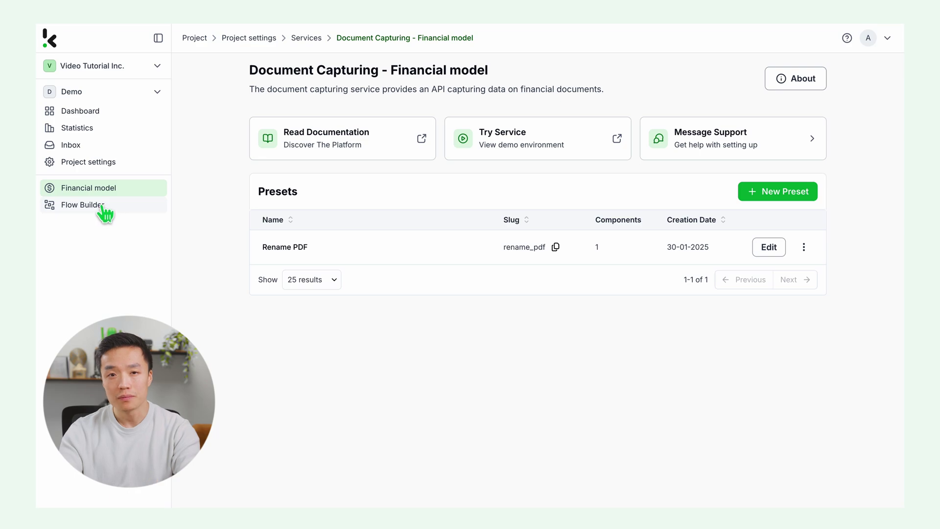
left_click(834, 244)
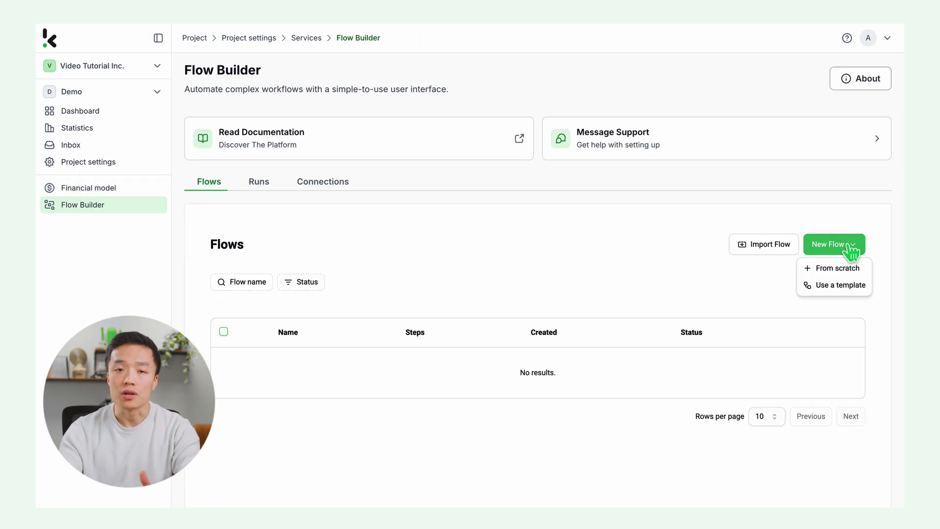
left_click(851, 272)
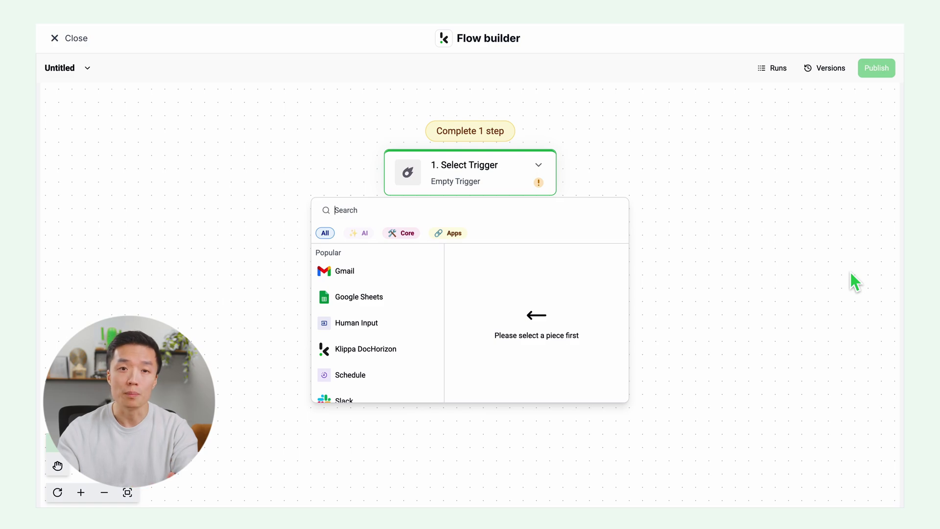
- Set a Google Drive New File trigger using the Google Drive connection and load sample data
type("e dr")
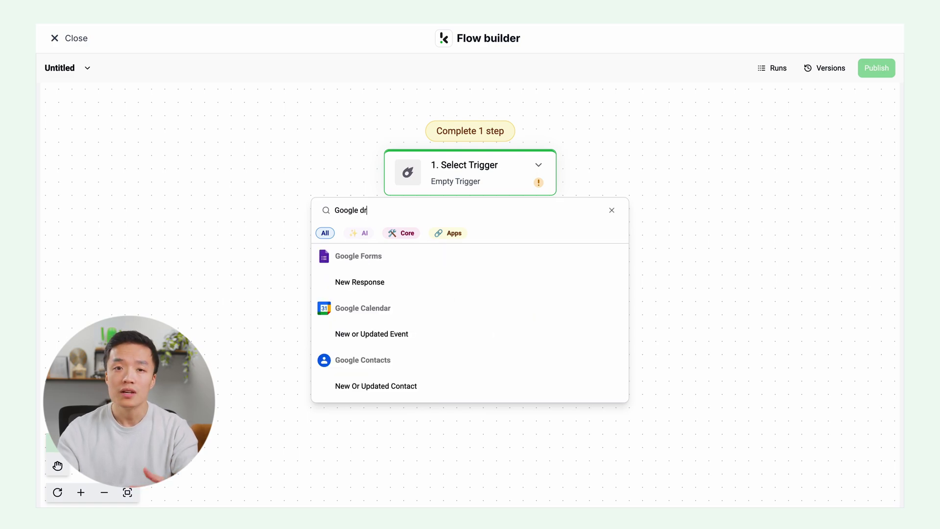
type("ive")
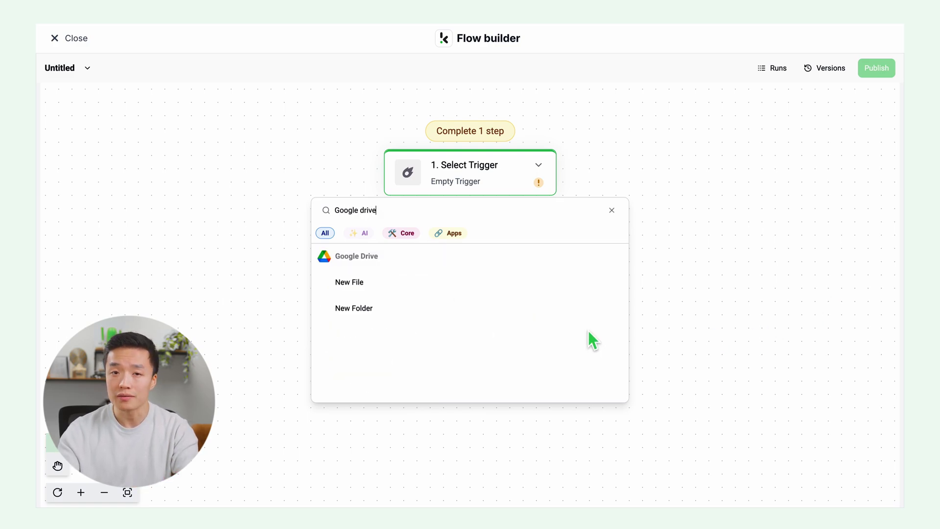
left_click(398, 283)
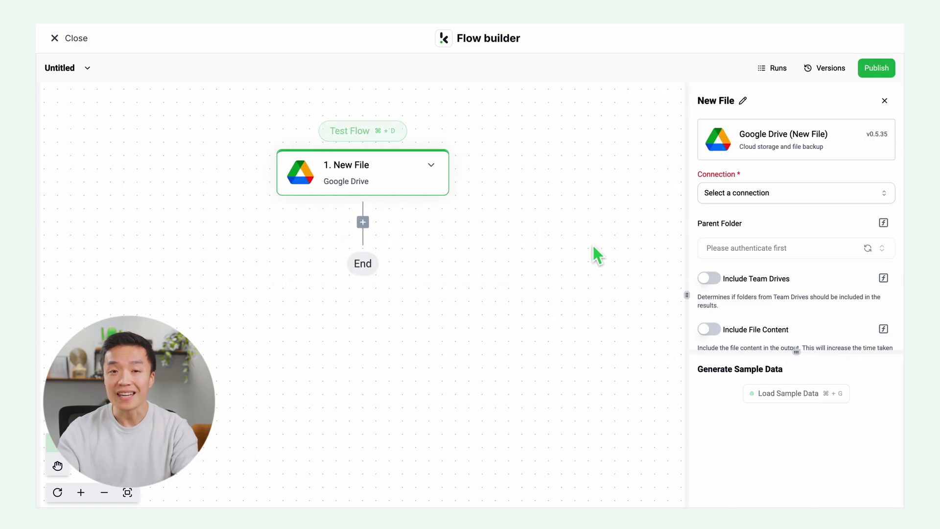
left_click(756, 198)
left_click(754, 220)
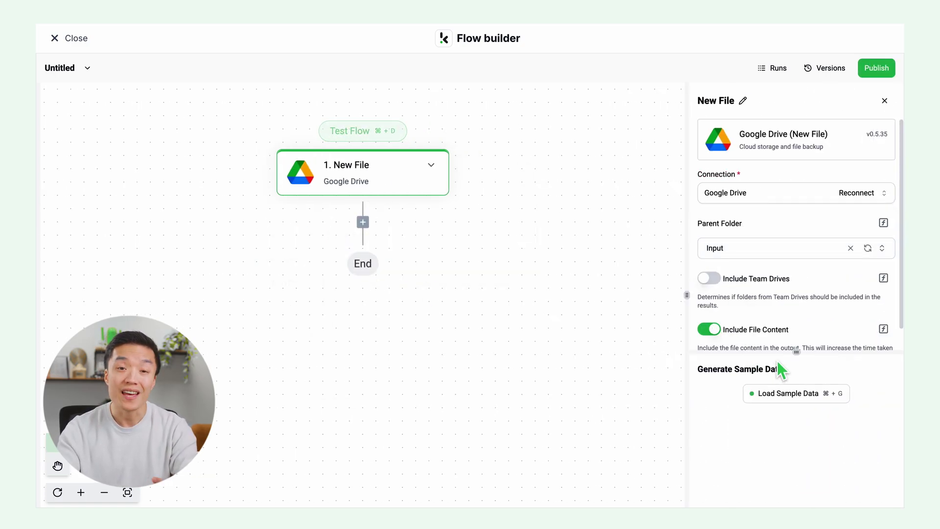
scroll(794, 342, "down", 1)
left_click(802, 393)
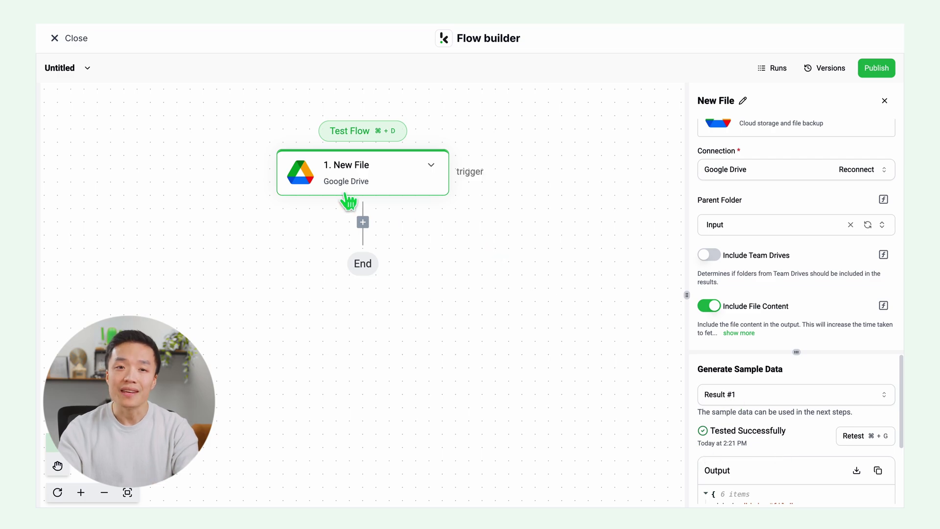
- Add a Klippa Financial Document capture step after the New File trigger
left_click(363, 223)
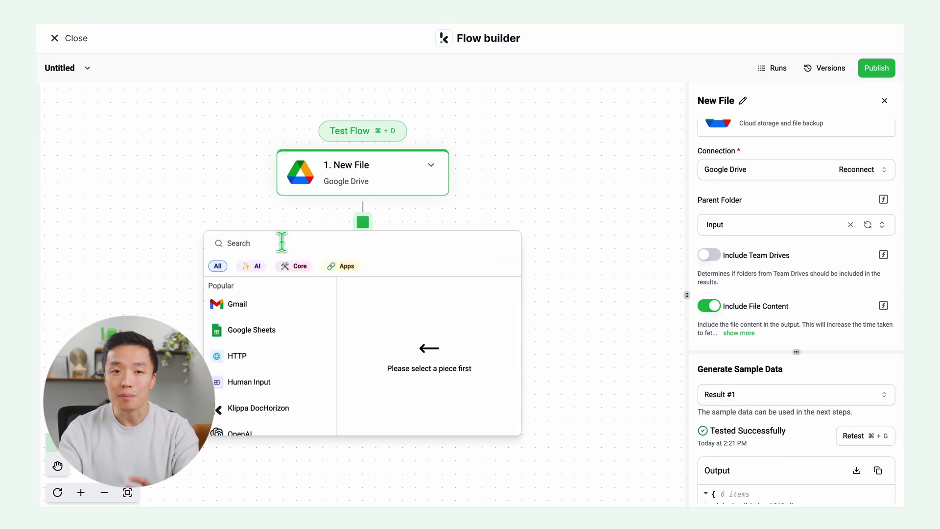
type("Klippa")
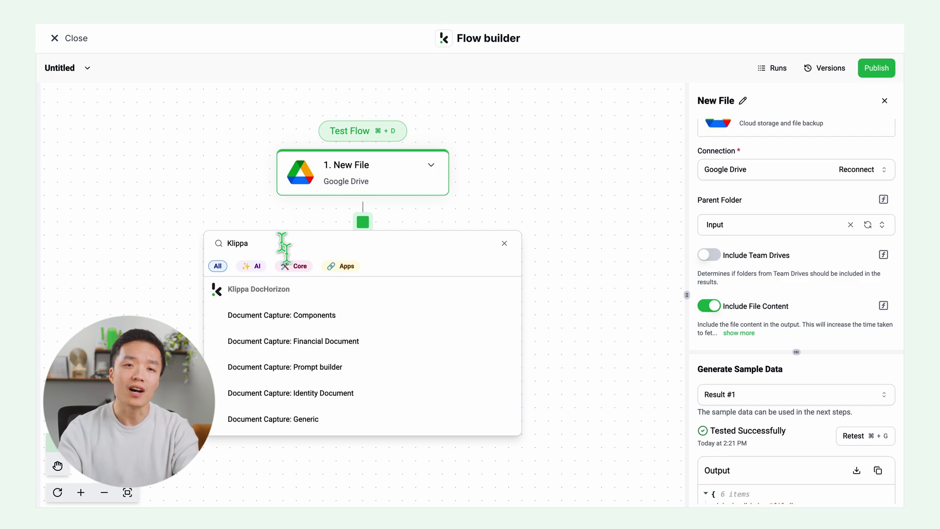
left_click(314, 346)
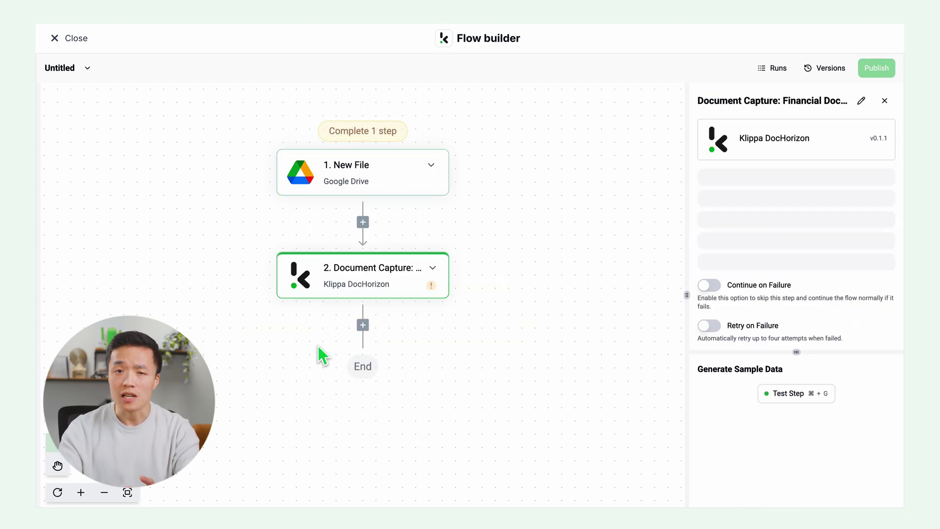
- Use Default DocHorizon Platform connection, Rename PDF preset, and New File content as File or URL; test it
left_click(734, 210)
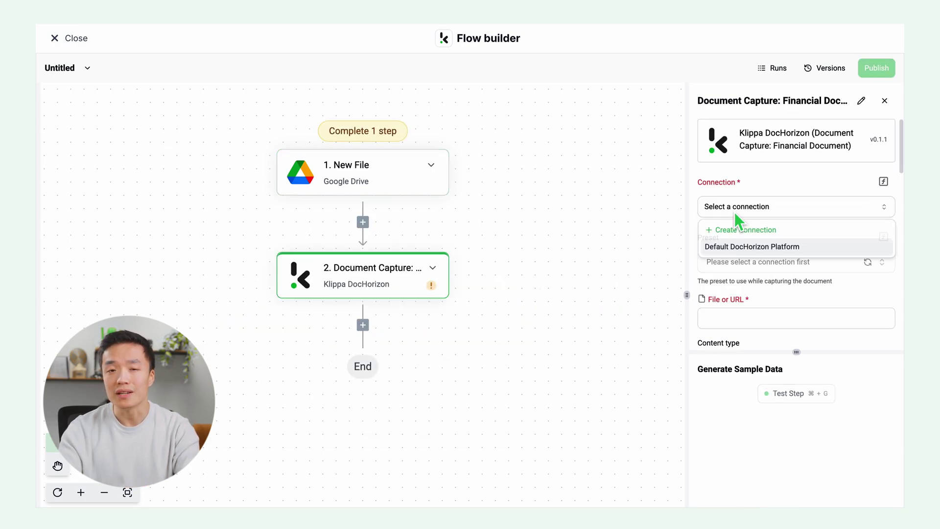
left_click(749, 247)
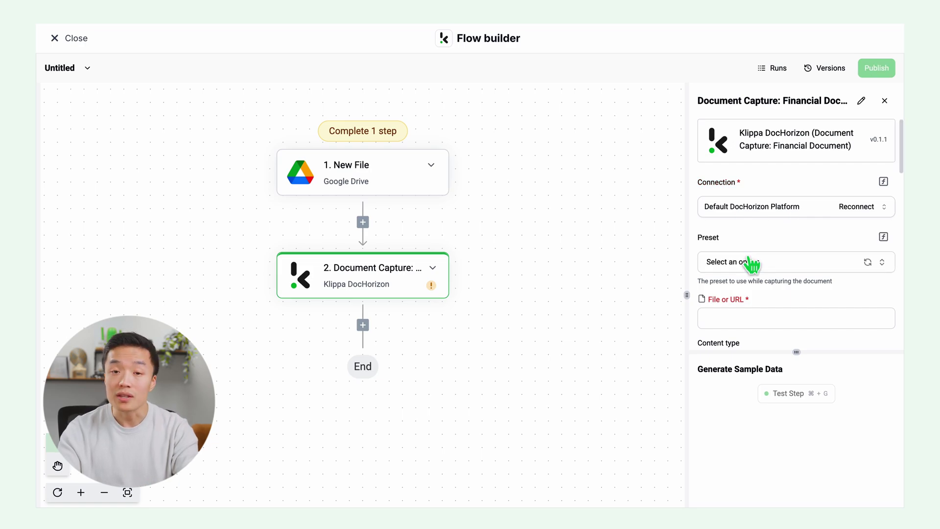
left_click(771, 267)
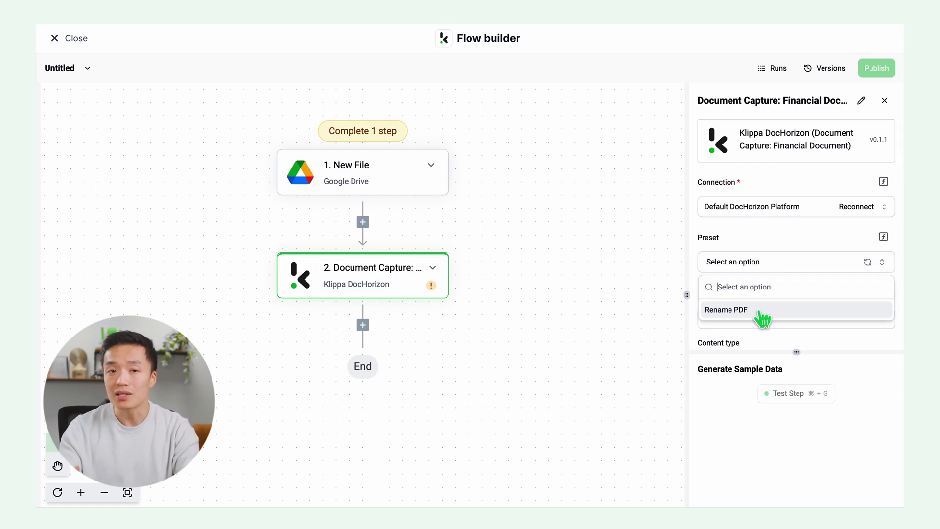
left_click(761, 311)
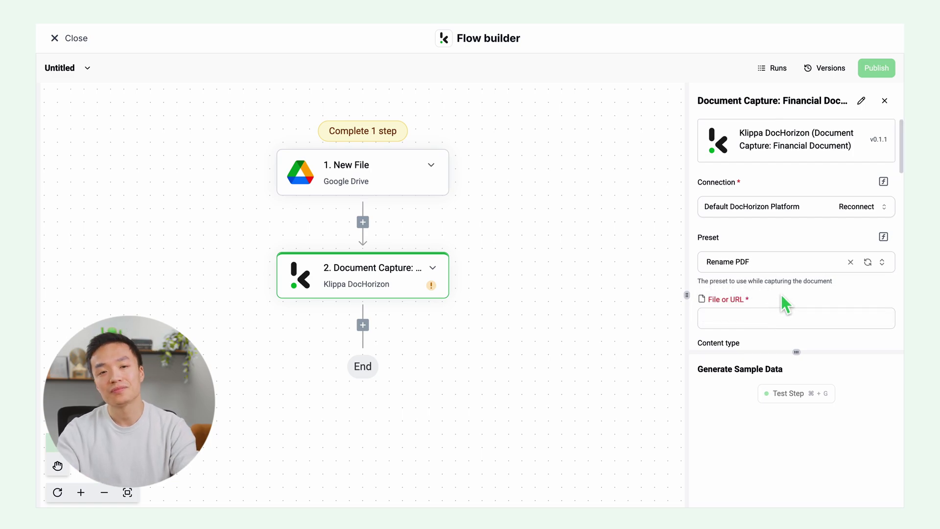
scroll(783, 300, "down", 3)
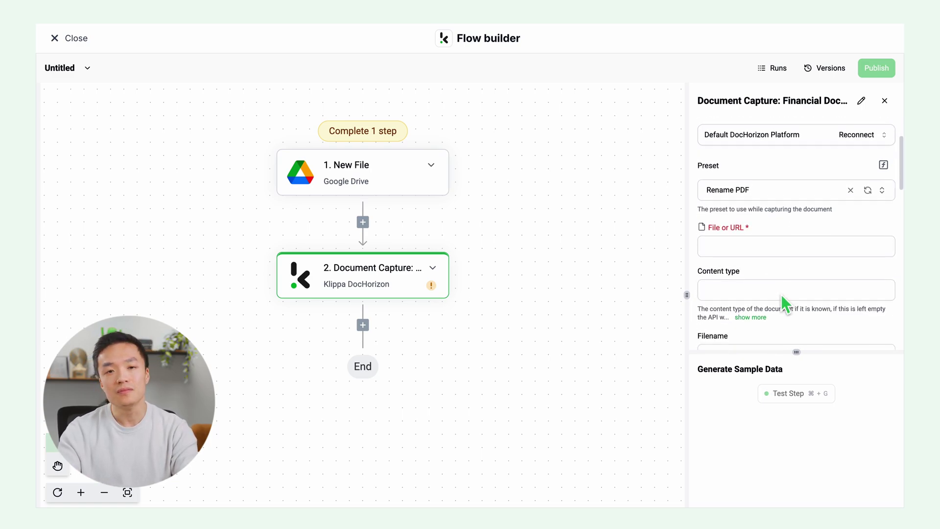
left_click(768, 236)
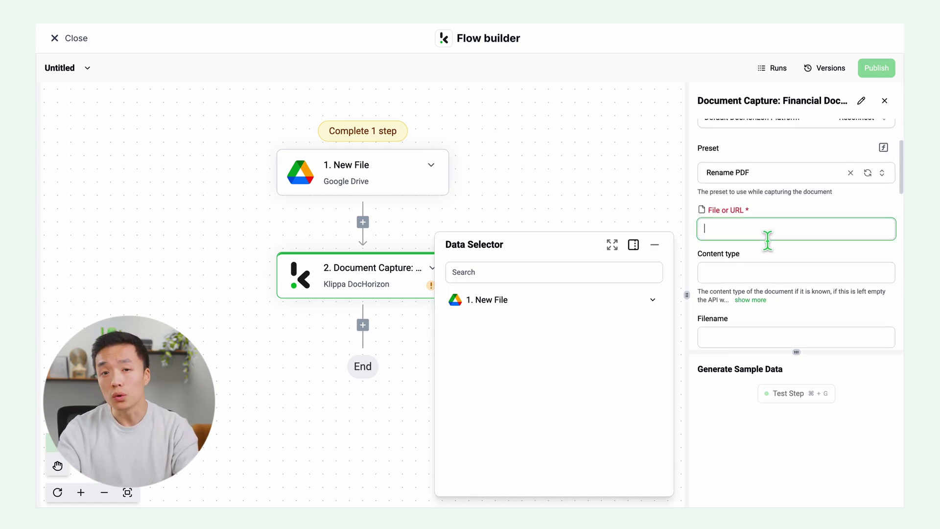
left_click(653, 301)
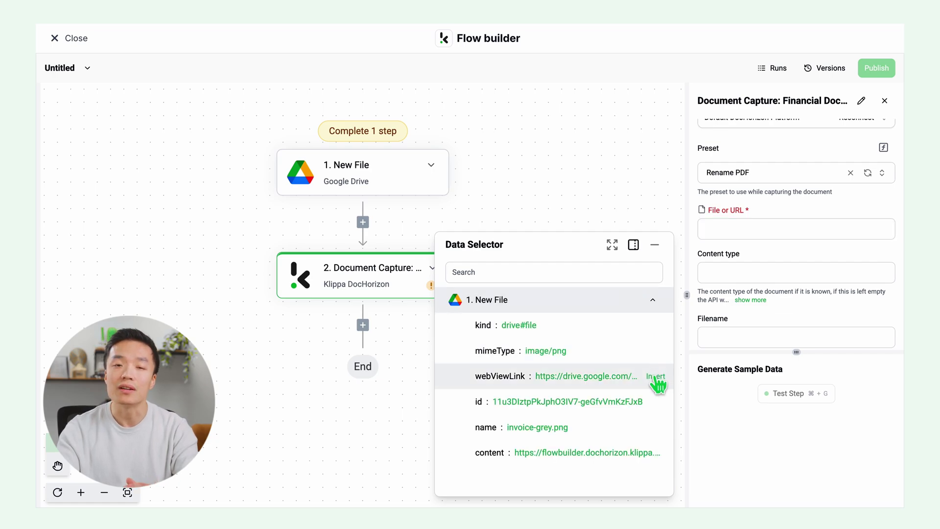
left_click(656, 453)
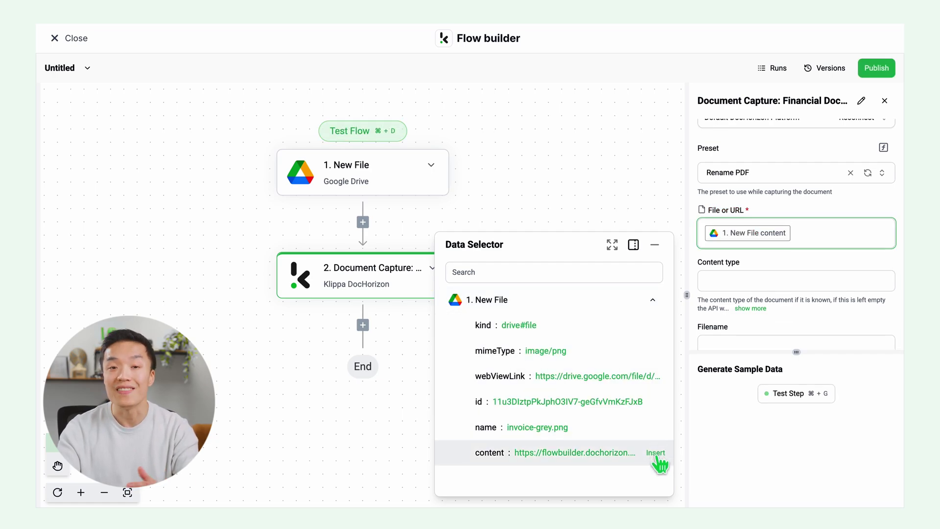
left_click(797, 394)
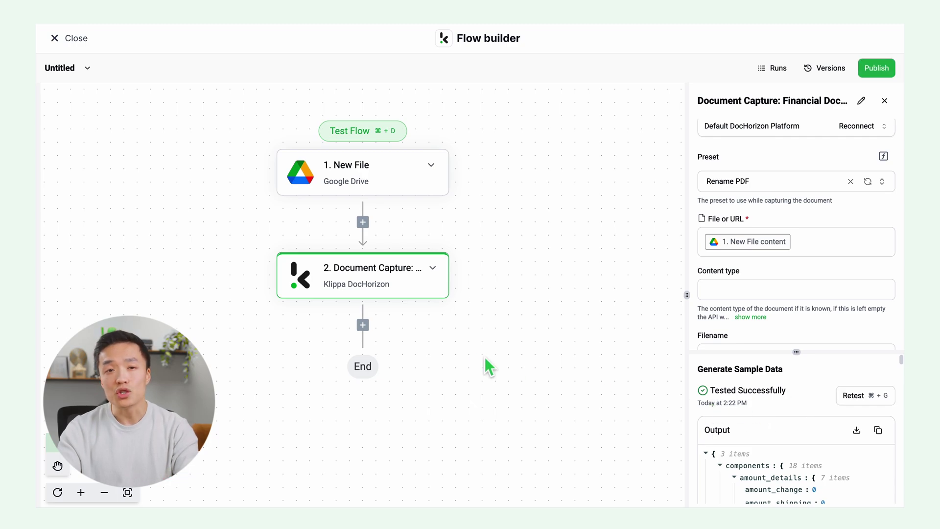
- Add a step after Document Capture and search 'Goo' to list Google Drive actions
left_click(363, 325)
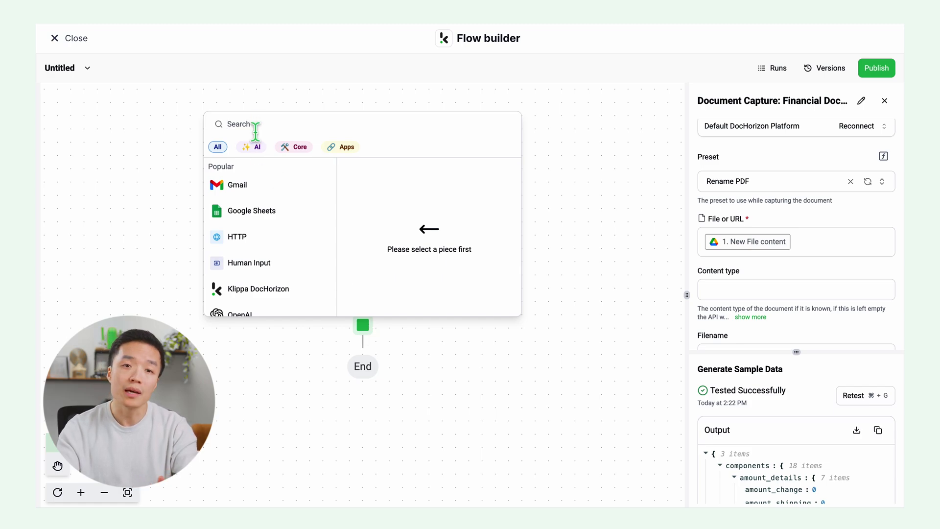
type("Google drive")
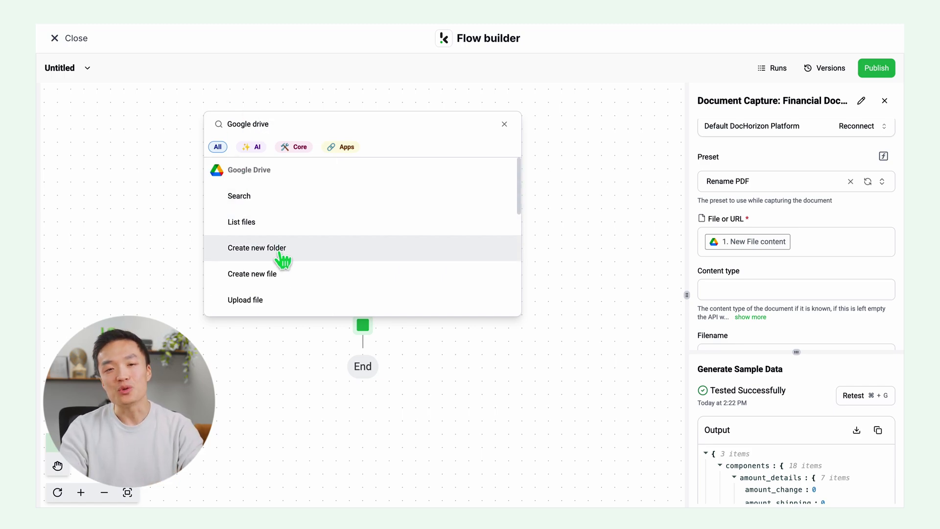
- Add a Google Drive Create new file step using the Google Drive connection
left_click(284, 273)
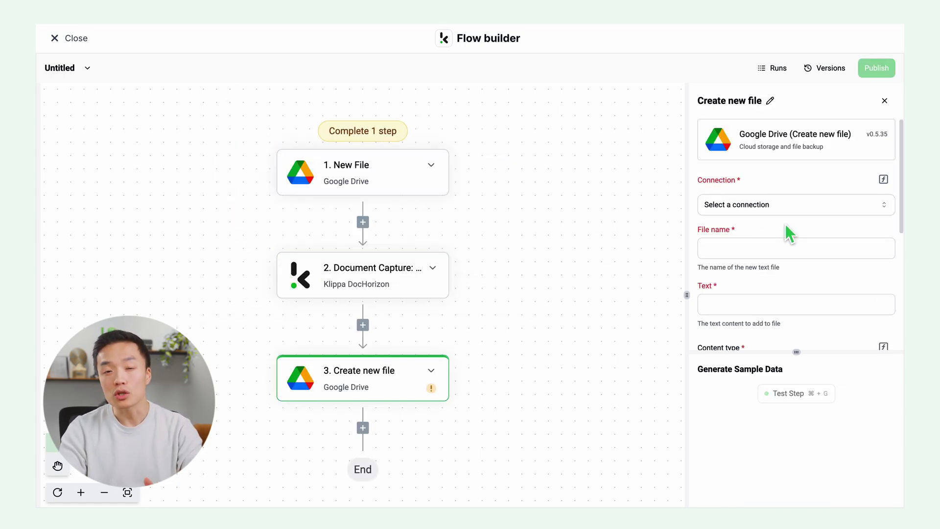
left_click(793, 207)
left_click(762, 244)
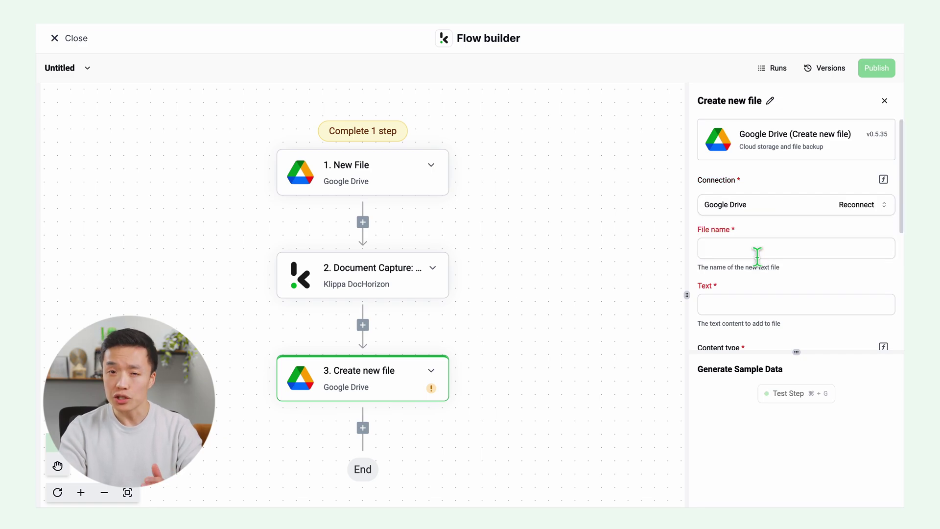
- Insert the captured customer company_name into the File name field
left_click(757, 249)
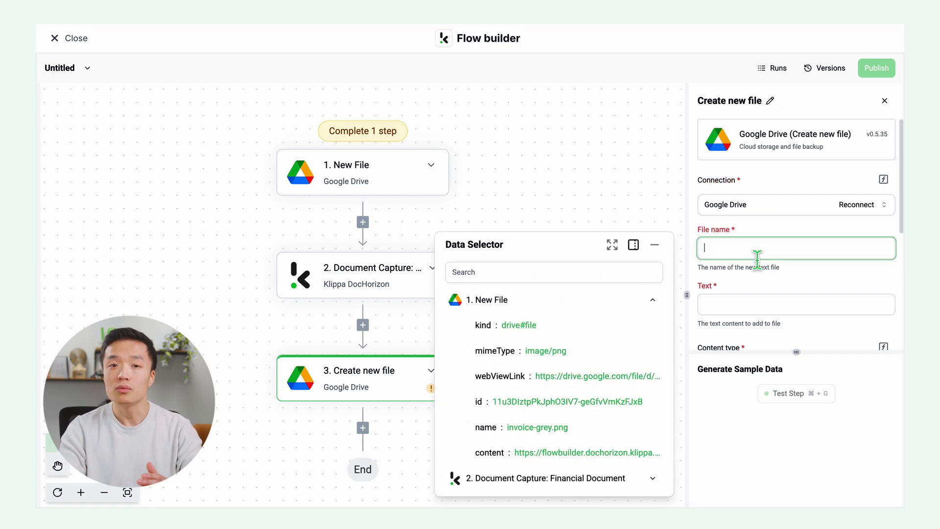
left_click(653, 300)
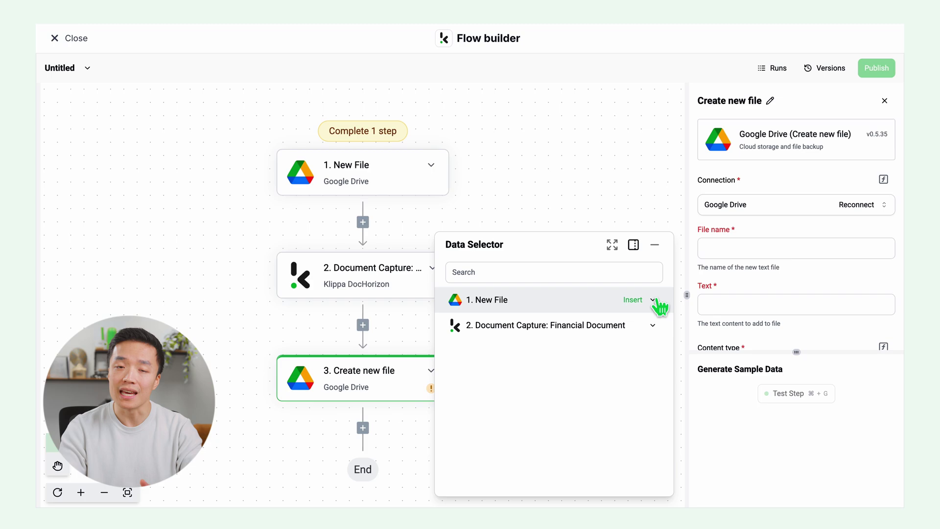
left_click(653, 325)
left_click(653, 351)
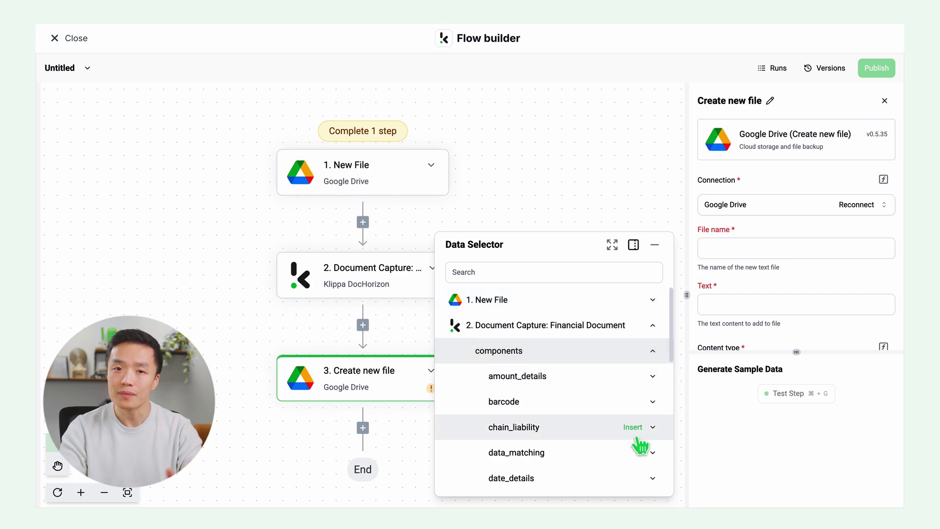
scroll(640, 443, "down", 4)
left_click(652, 409)
scroll(652, 426, "down", 1)
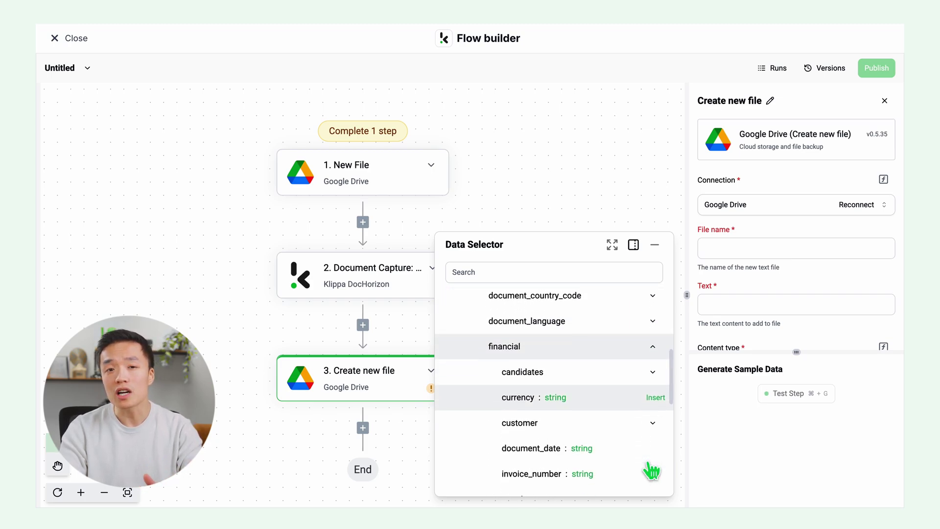
scroll(652, 472, "down", 1)
left_click(653, 392)
scroll(656, 407, "down", 1)
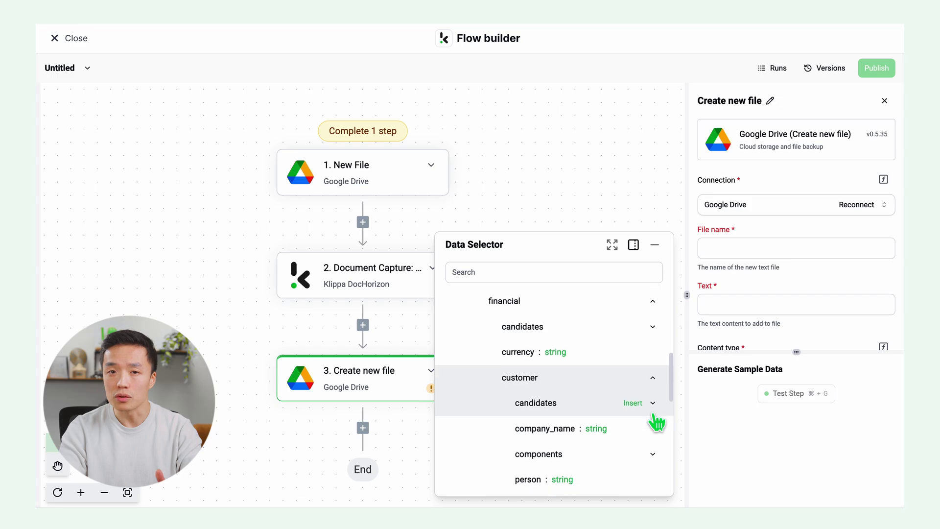
scroll(656, 421, "down", 1)
left_click(653, 413)
- Append the captured total_amount and the .pdf extension to the file name
scroll(637, 424, "down", 1)
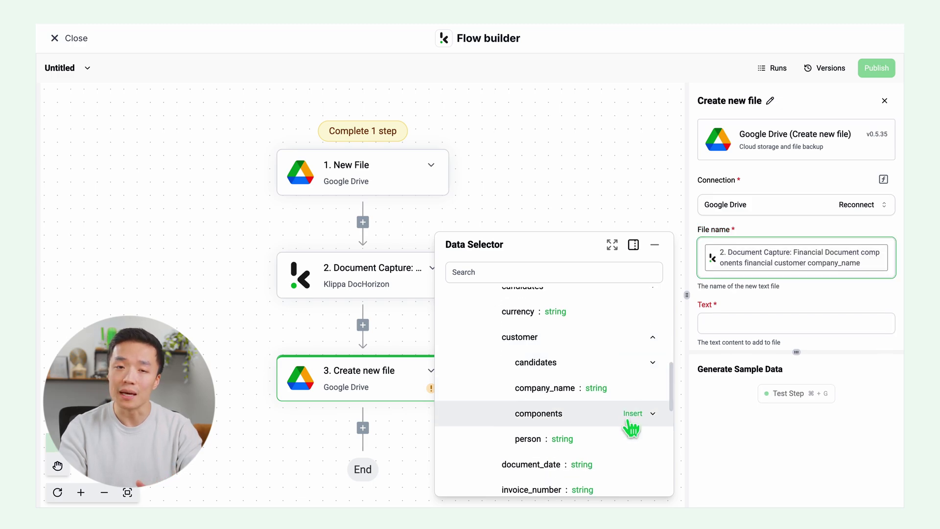
scroll(632, 429, "down", 2)
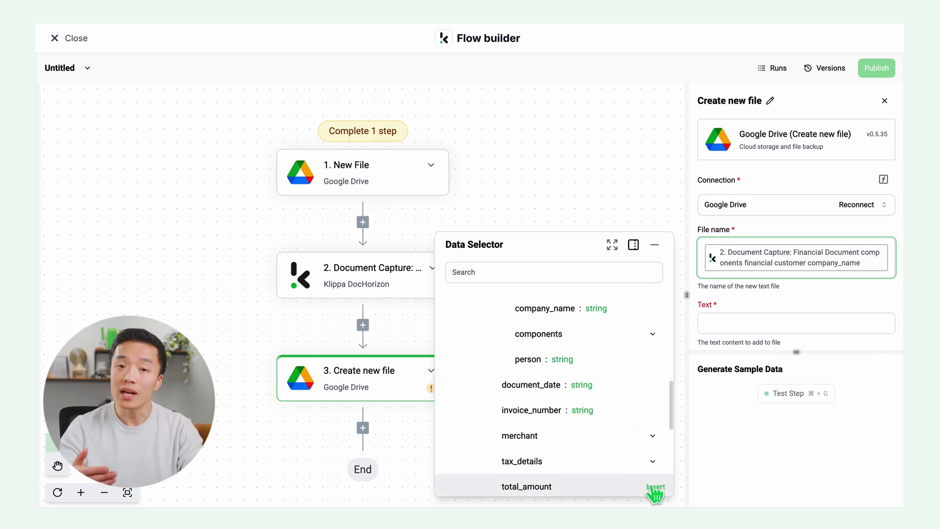
scroll(655, 492, "down", 3)
left_click(657, 405)
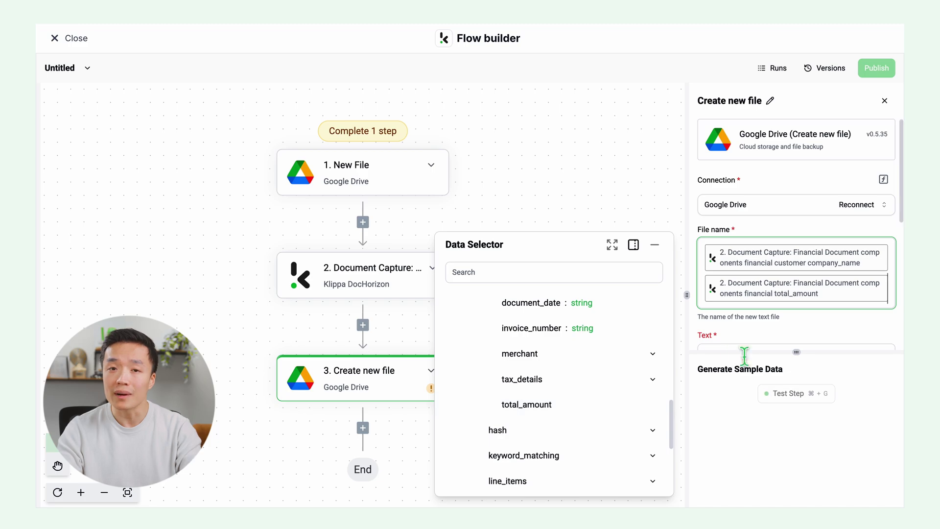
type(".pdf")
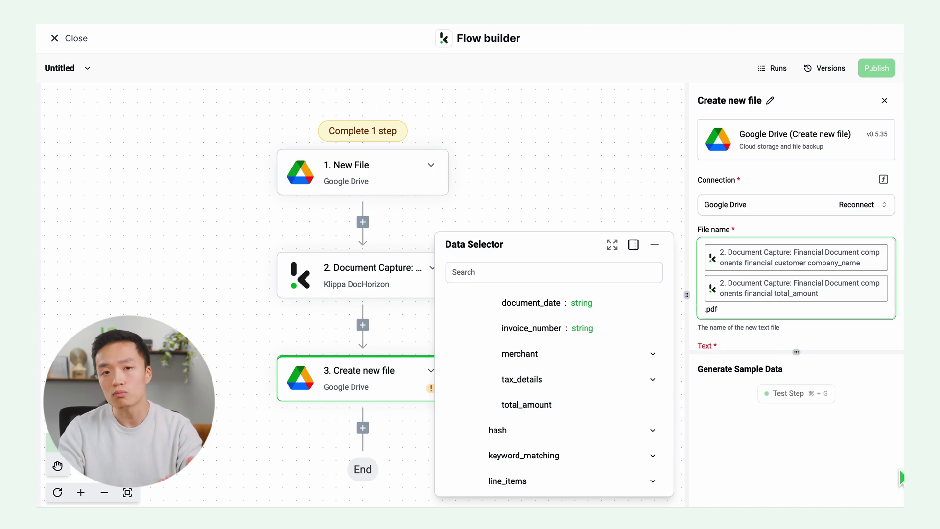
scroll(818, 337, "down", 2)
- Fill the Text field with the Document Capture components data, leaving Content type Text and folder Output
left_click(804, 290)
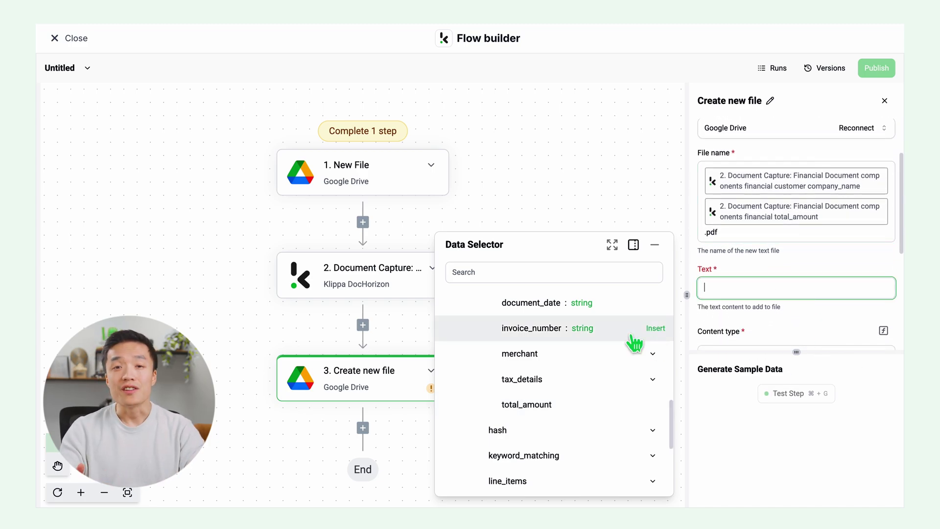
scroll(632, 341, "up", 5)
left_click(654, 327)
left_click(654, 327)
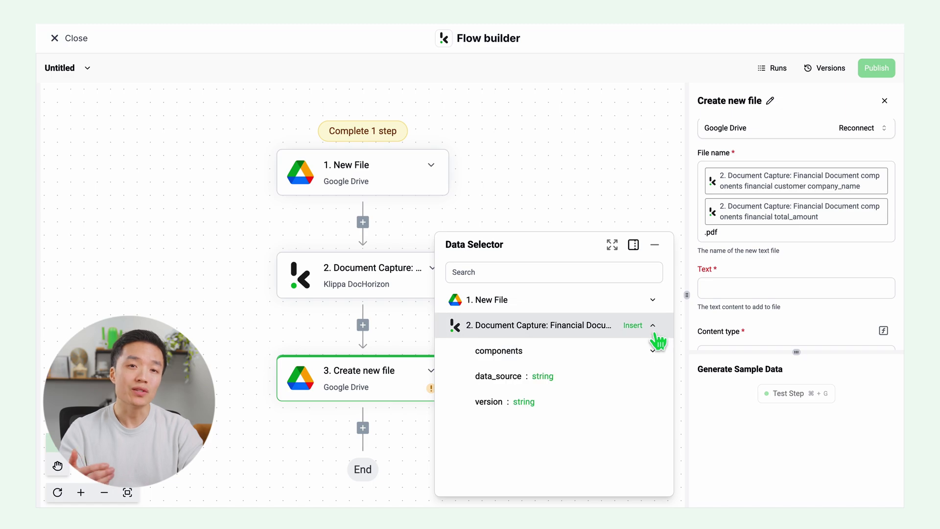
left_click(634, 351)
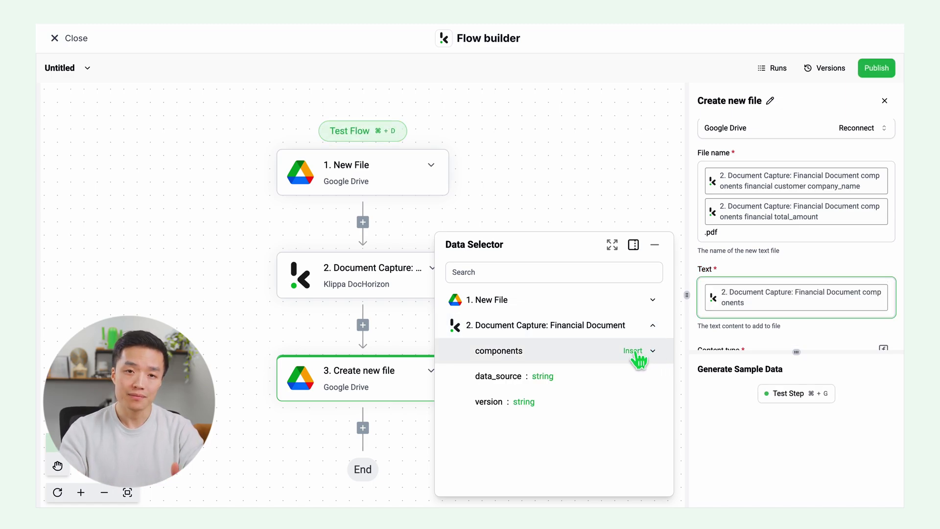
scroll(740, 336, "down", 1)
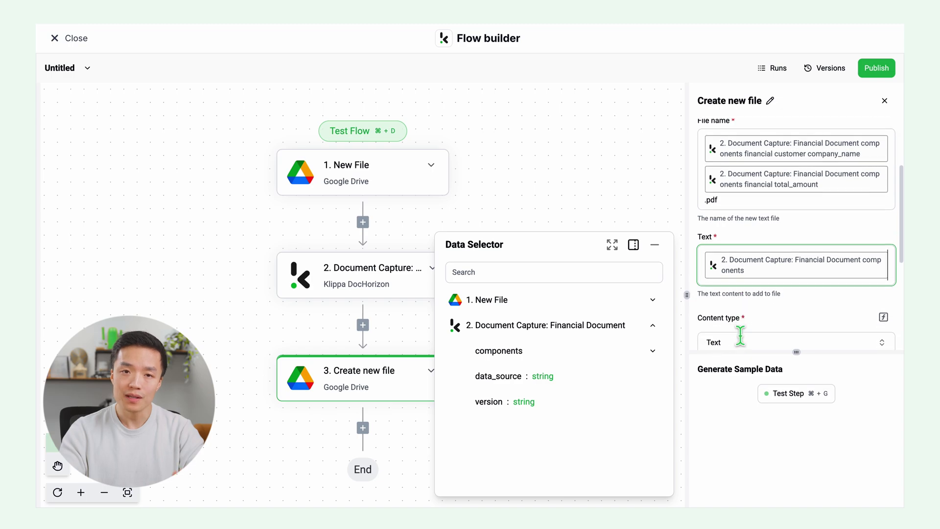
scroll(741, 336, "down", 5)
- Test the Create new file step, producing a Drive file named string0.pdf
left_click(796, 394)
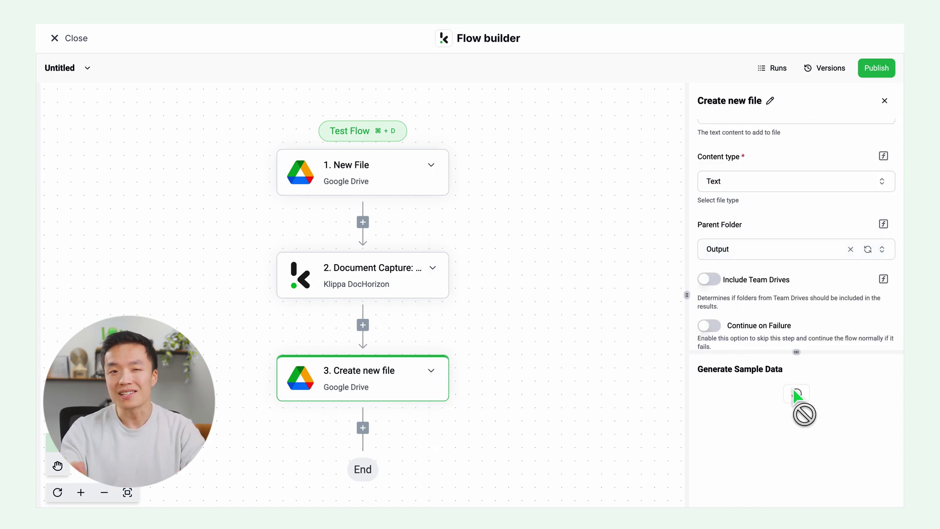